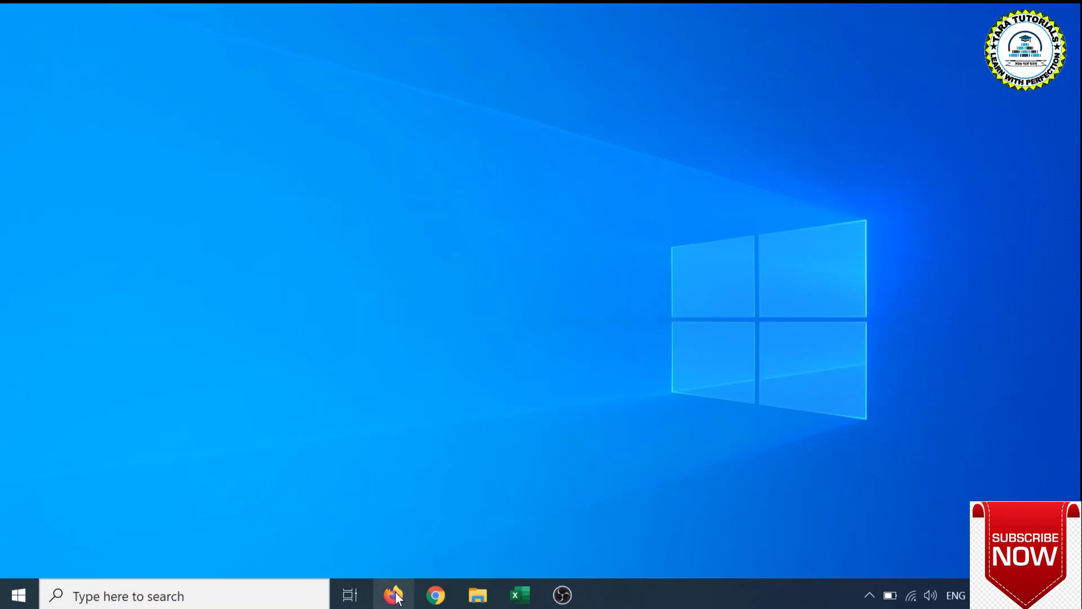
pyautogui.click(395, 595)
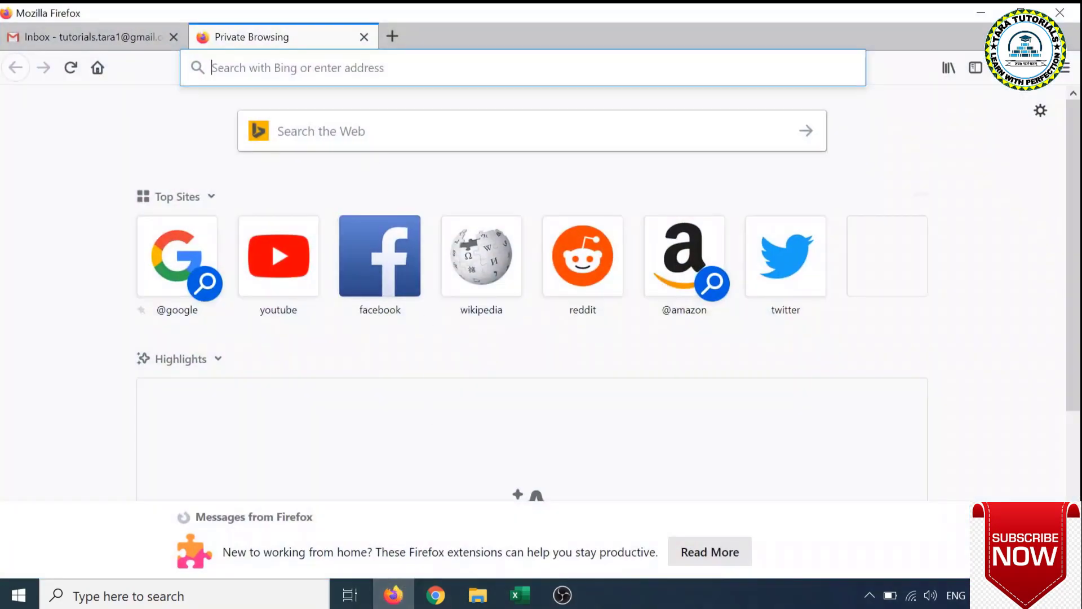
pyautogui.click(362, 37)
pyautogui.click(202, 36)
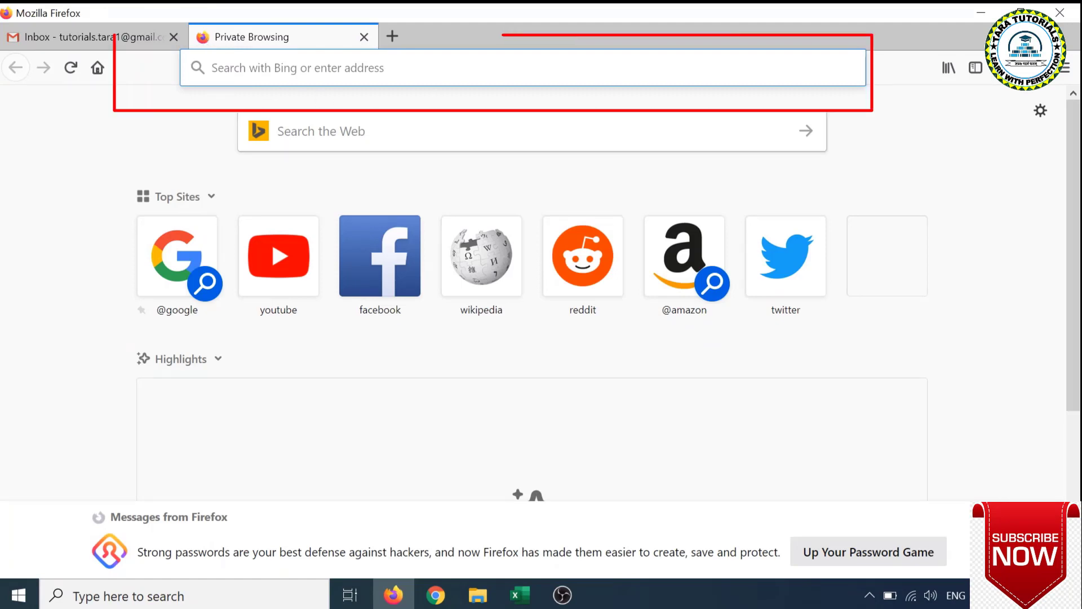
pyautogui.write('www')
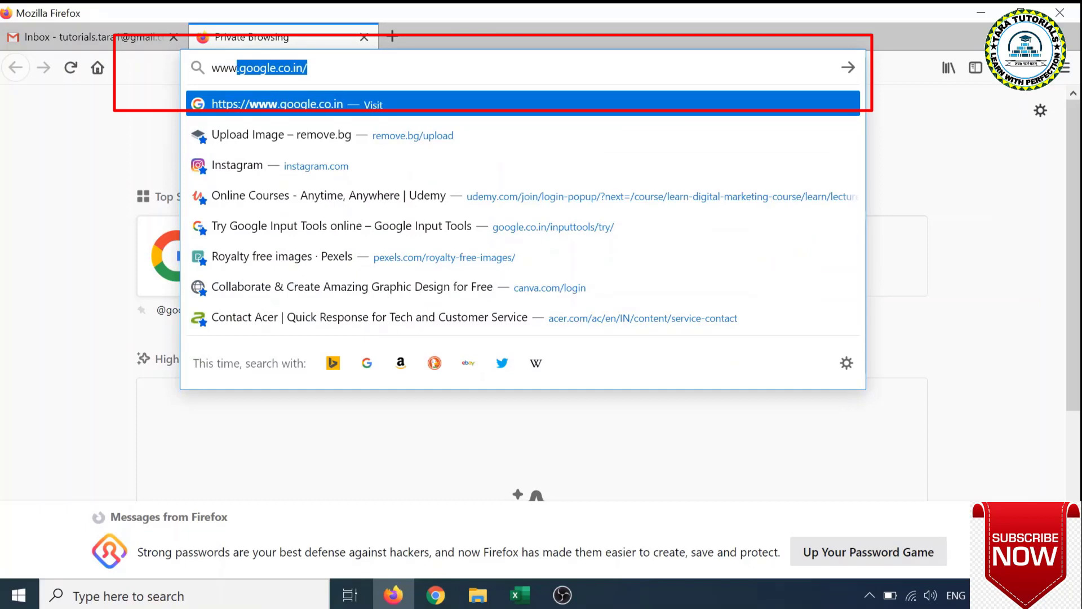
pyautogui.write('.facebook.co')
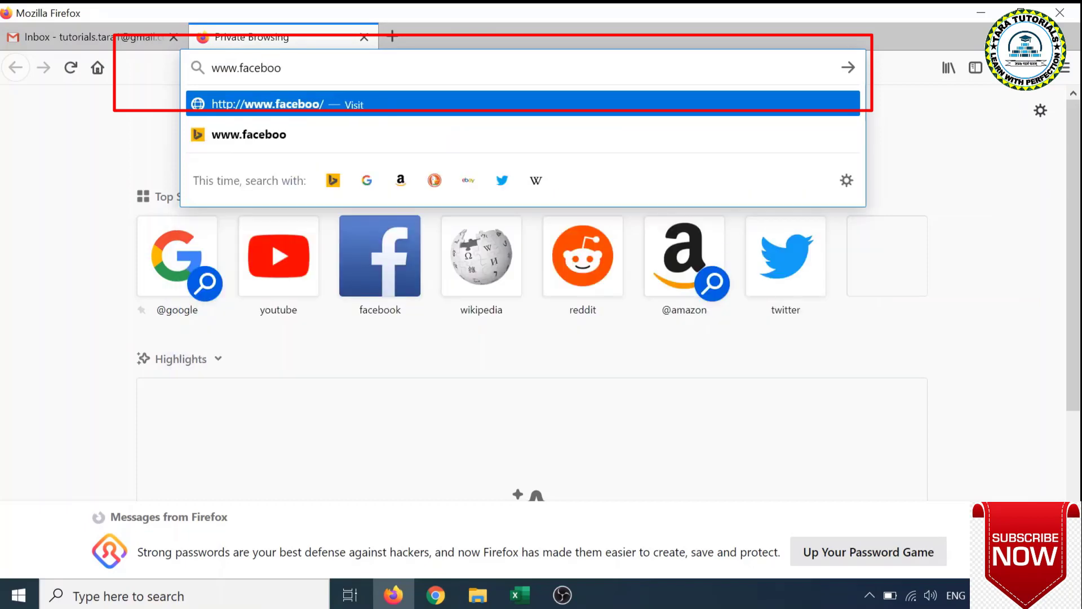
pyautogui.write('m')
pyautogui.press('Return')
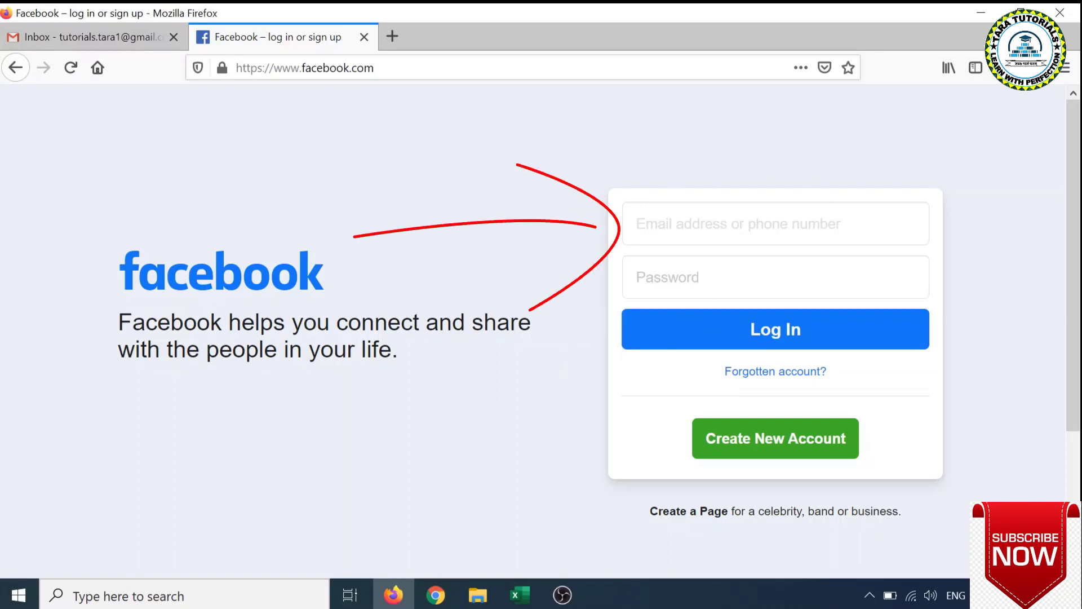
pyautogui.press('Tab')
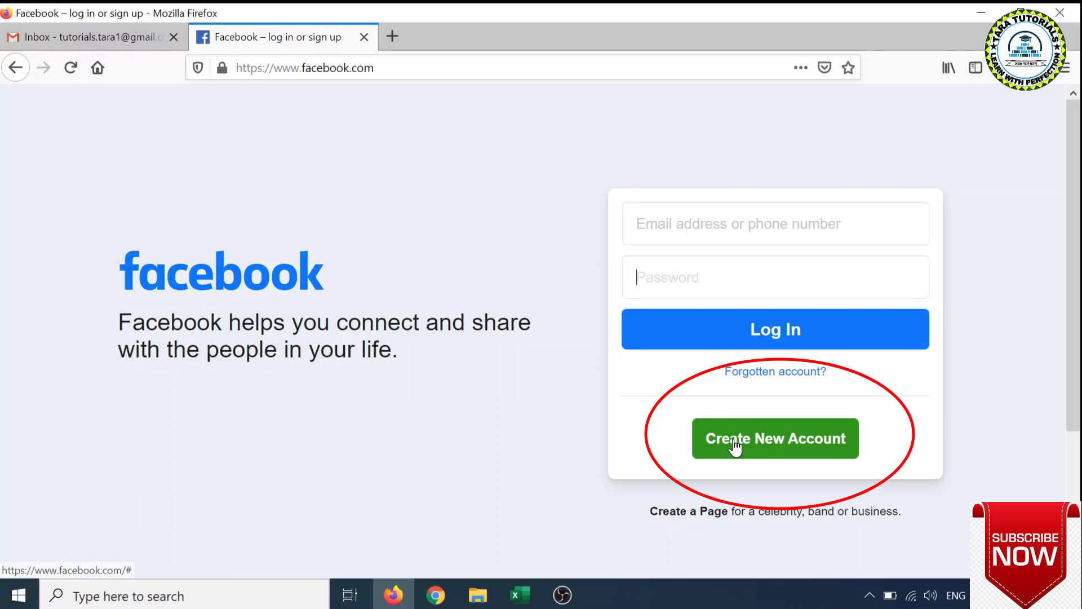
# Step: Start a new account and enter the user's first name and surname
pyautogui.click(795, 446)
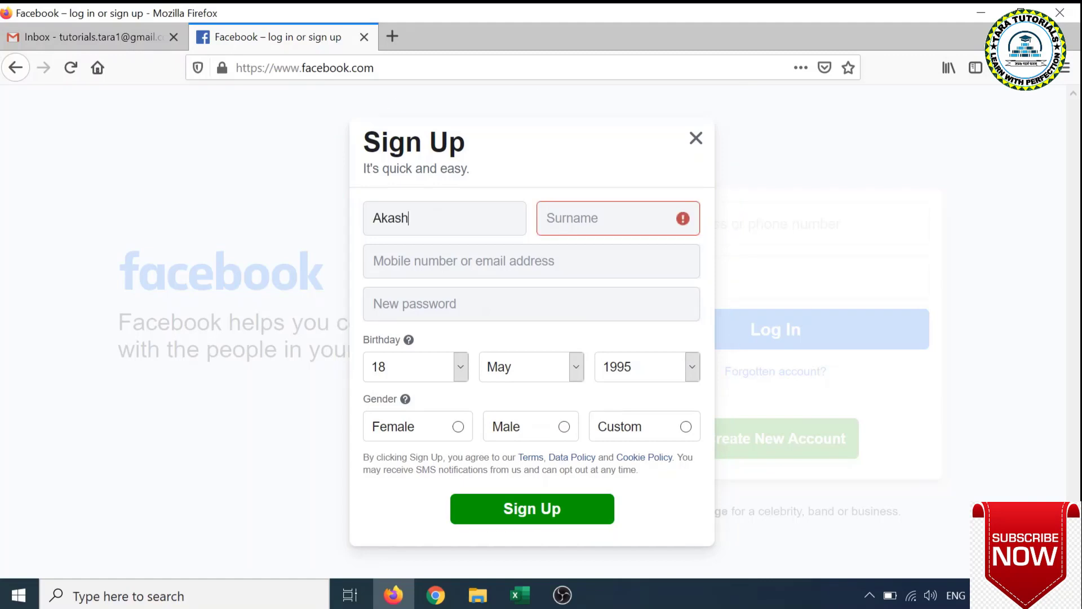
pyautogui.moveTo(410, 218); pyautogui.dragTo(352, 209)
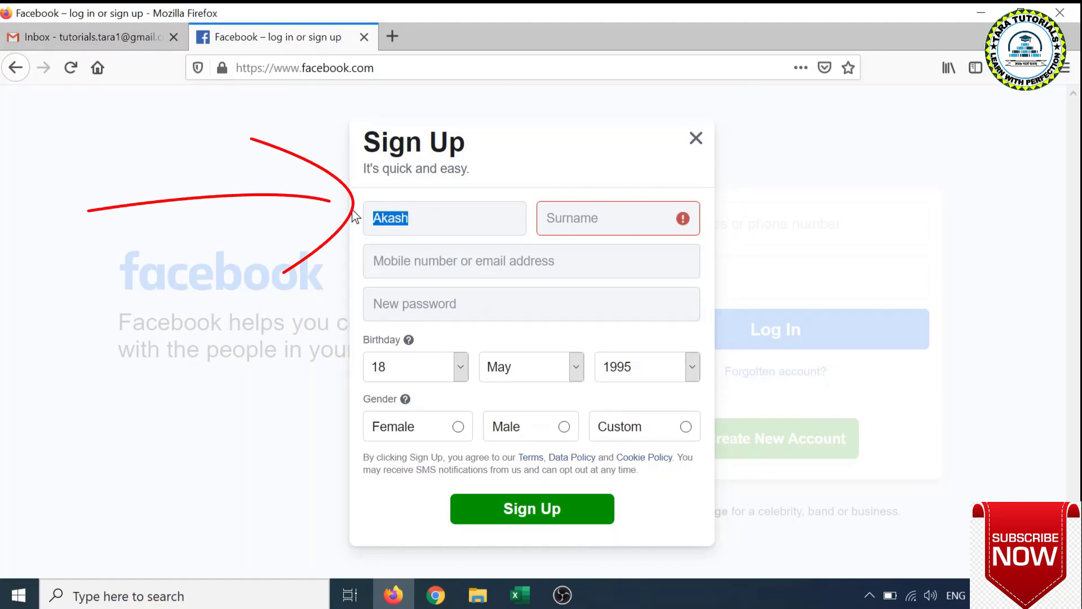
pyautogui.press('Tab')
pyautogui.press('Tab')
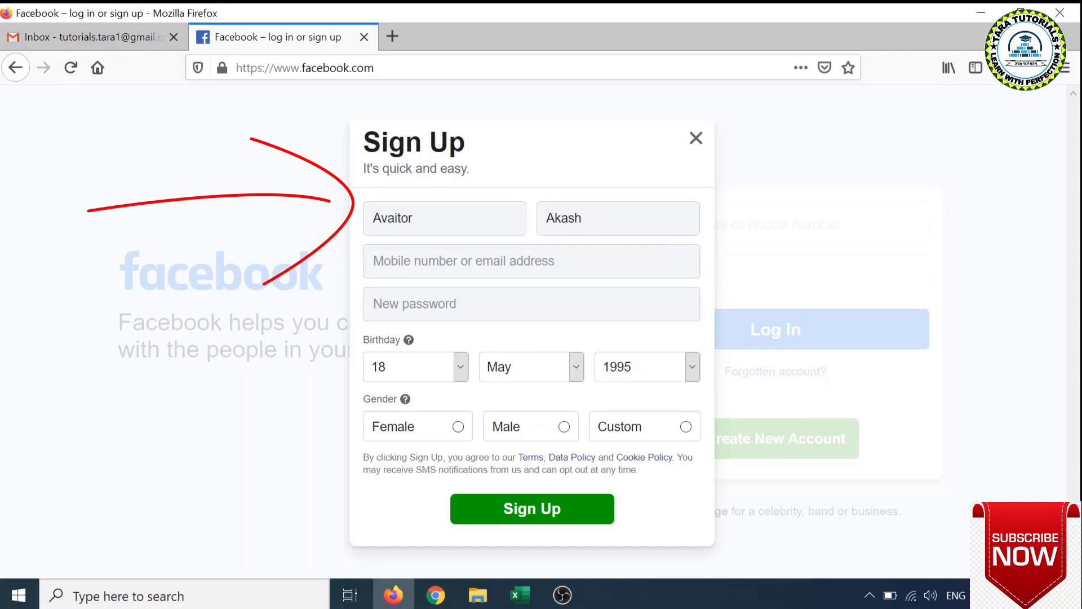
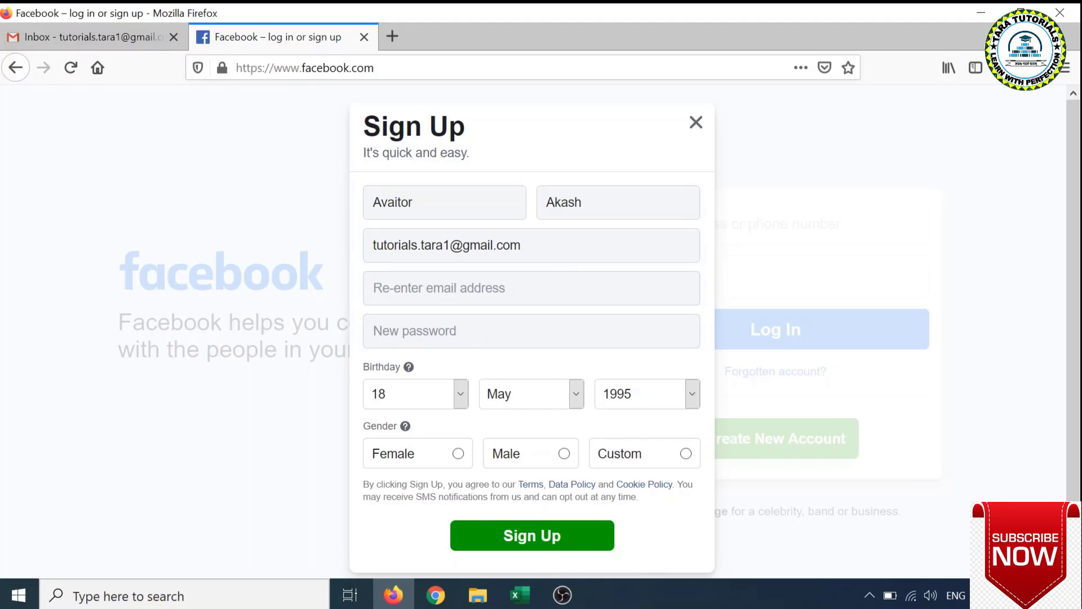
# Step: Enter the email address in both email fields, set a password, and choose Male
pyautogui.hotkey('ctrl', 'a')
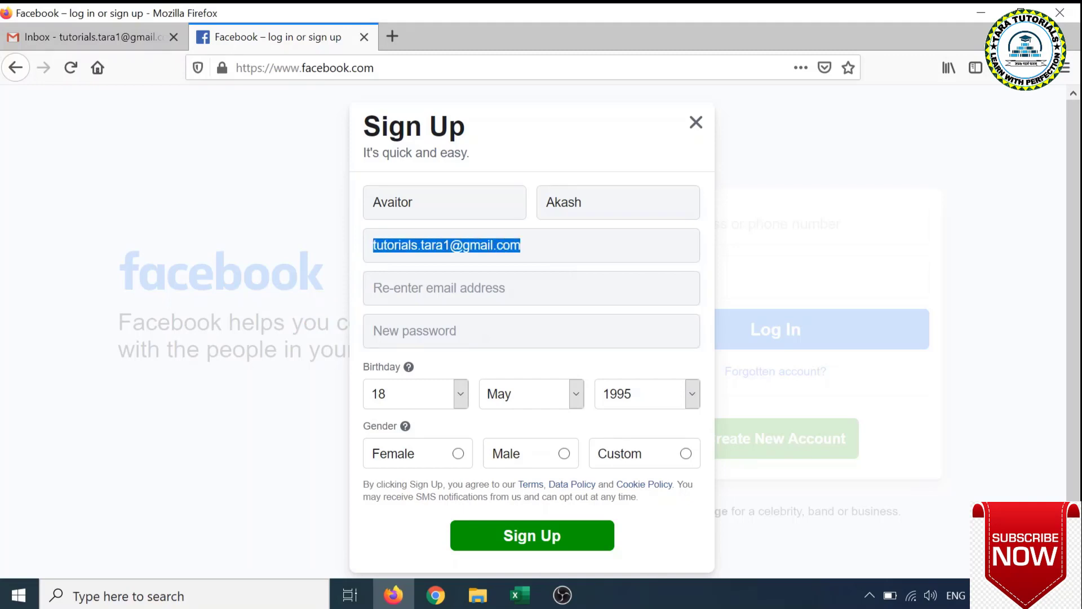
pyautogui.hotkey('ctrl', 'c')
pyautogui.press('Tab')
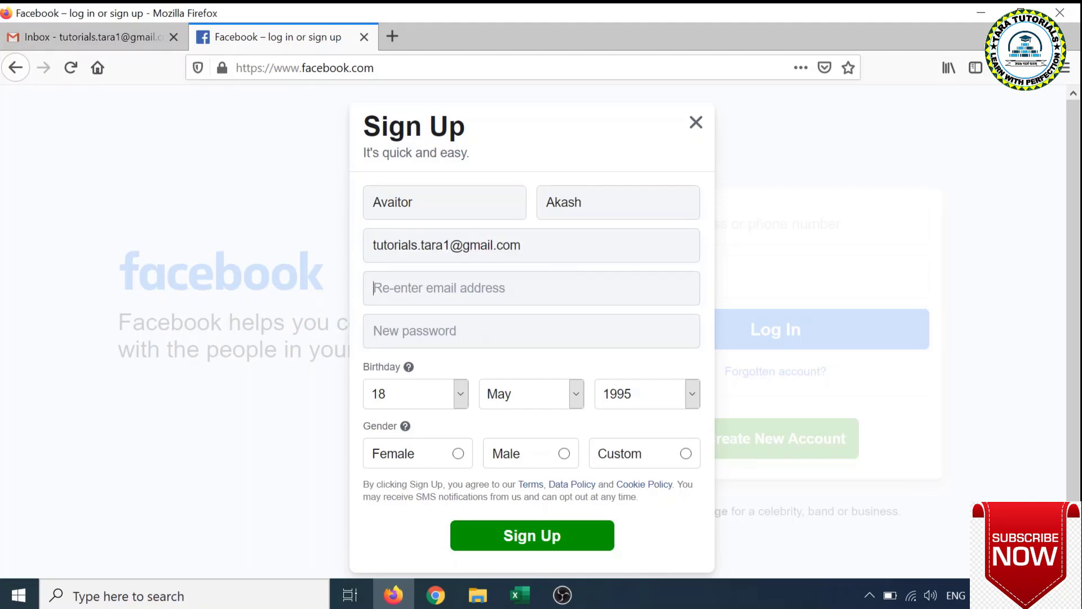
pyautogui.hotkey('ctrl', 'v')
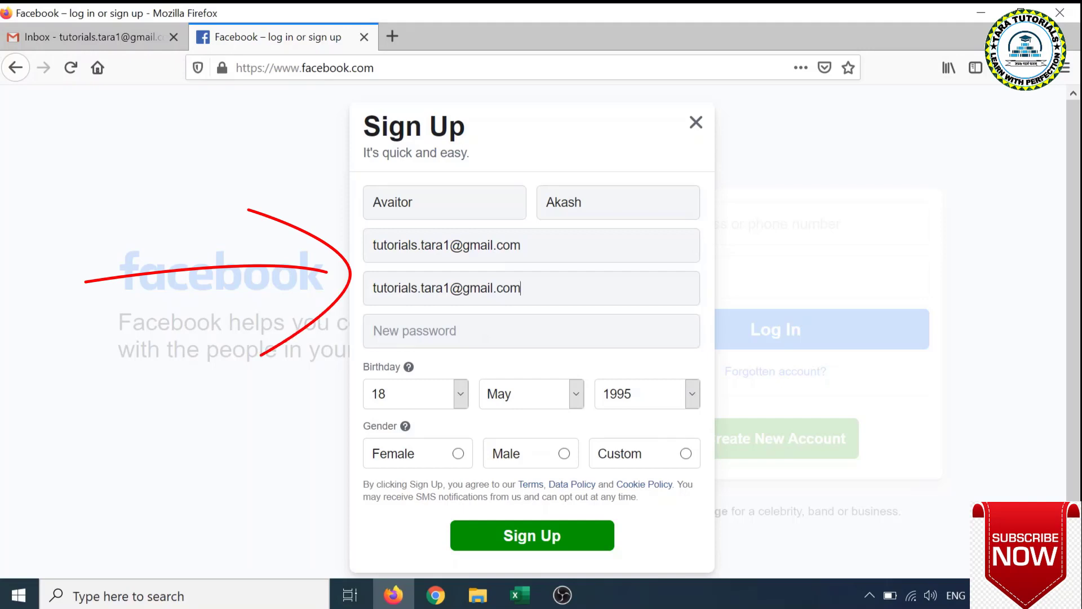
pyautogui.click(394, 331)
pyautogui.write('•••••••')
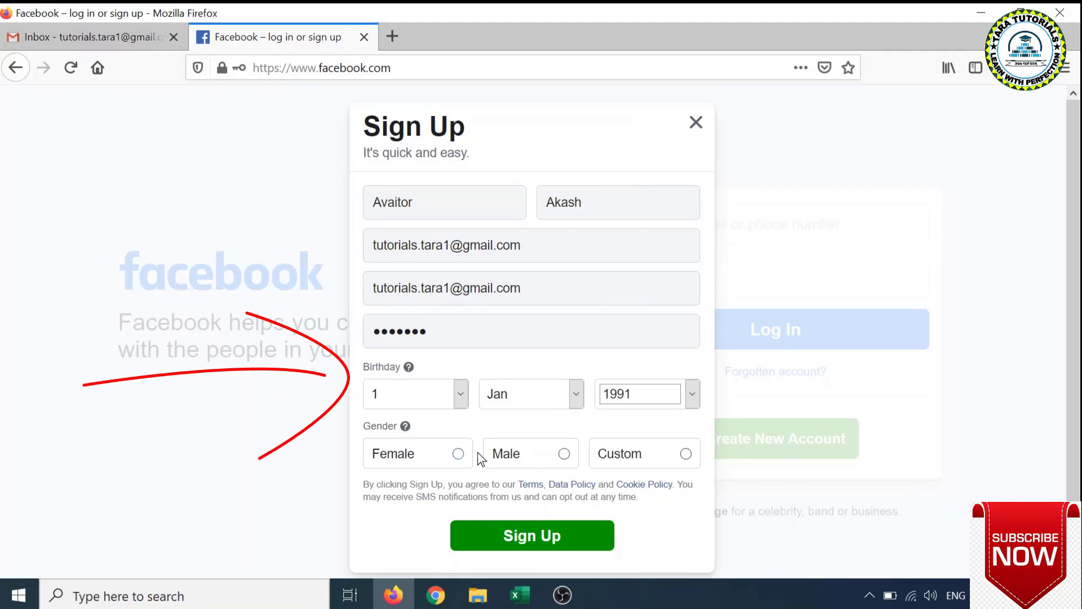
pyautogui.click(564, 454)
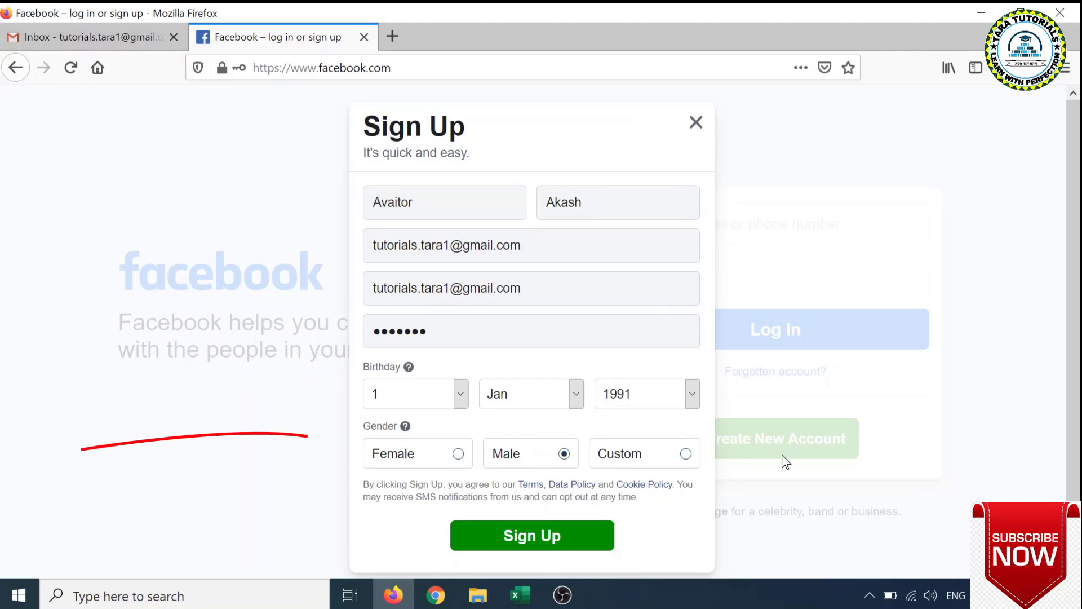
# Step: Submit the sign-up form and check the Gmail inbox for Facebook's confirmation-code email
pyautogui.click(561, 527)
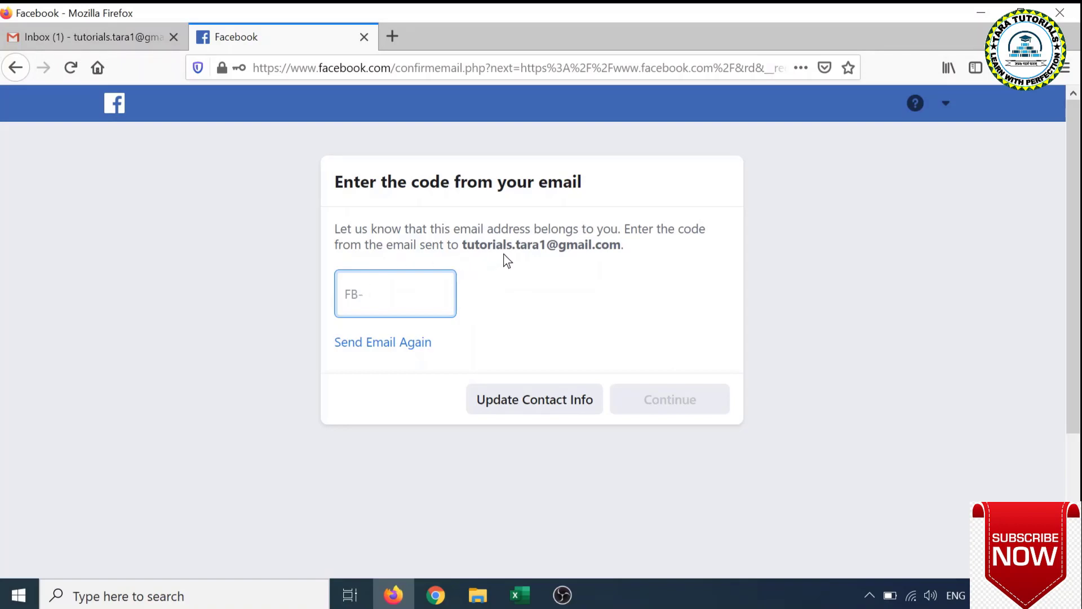
pyautogui.moveTo(443, 214)
pyautogui.mouseDown()
pyautogui.moveTo(580, 266)
pyautogui.moveTo(626, 261)
pyautogui.mouseUp()
pyautogui.click(124, 49)
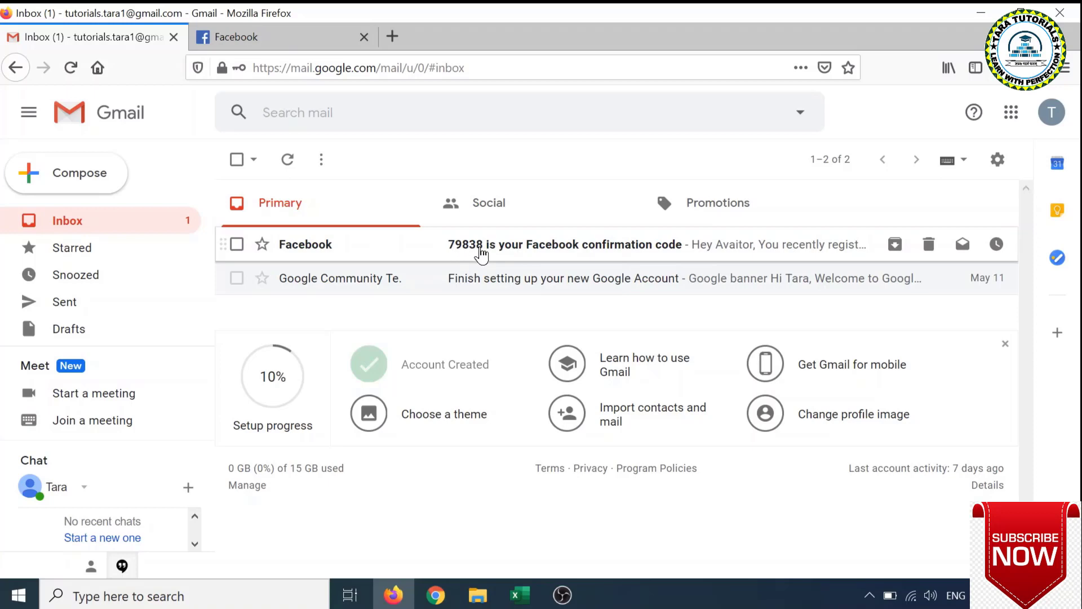
# Step: Enter the emailed confirmation code on the Facebook tab and submit it
pyautogui.click(283, 43)
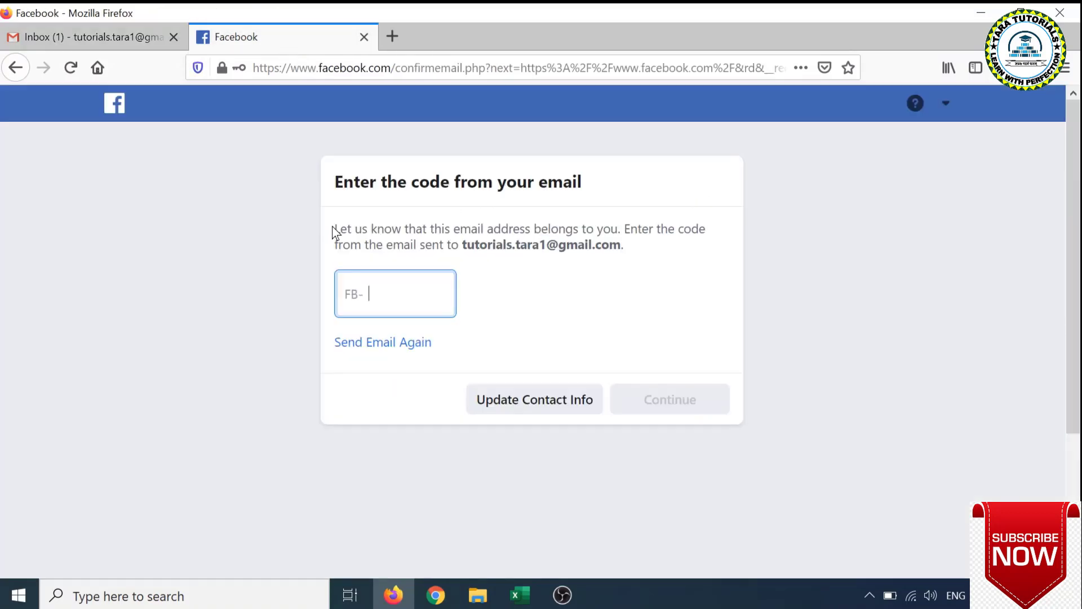
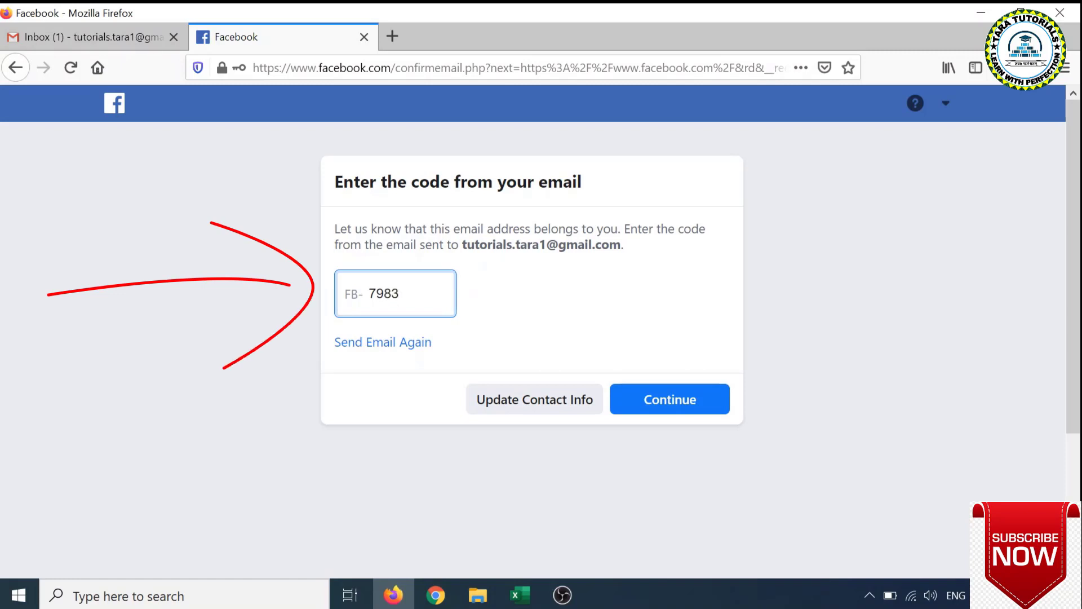
pyautogui.click(656, 401)
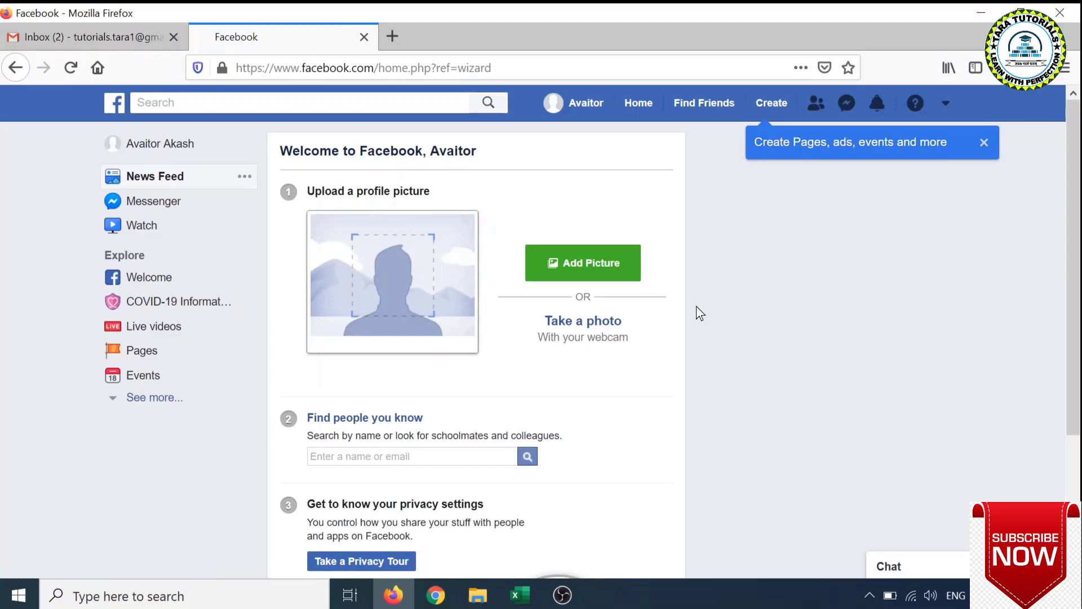
# Step: Open the new account's profile page and close the Add Photo dialog without a picture
pyautogui.click(955, 104)
pyautogui.click(755, 248)
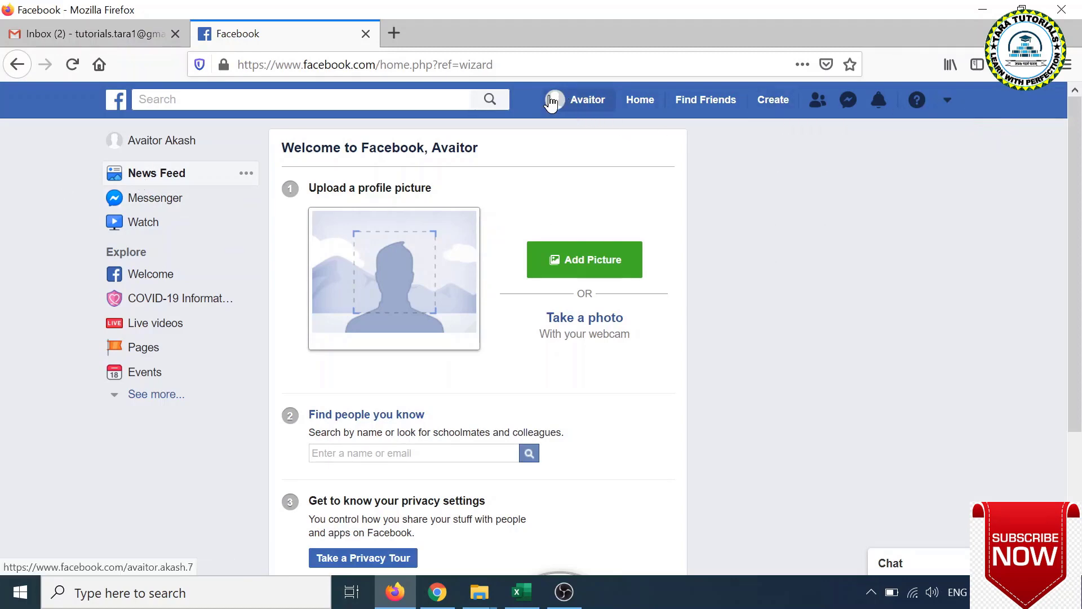
pyautogui.click(589, 102)
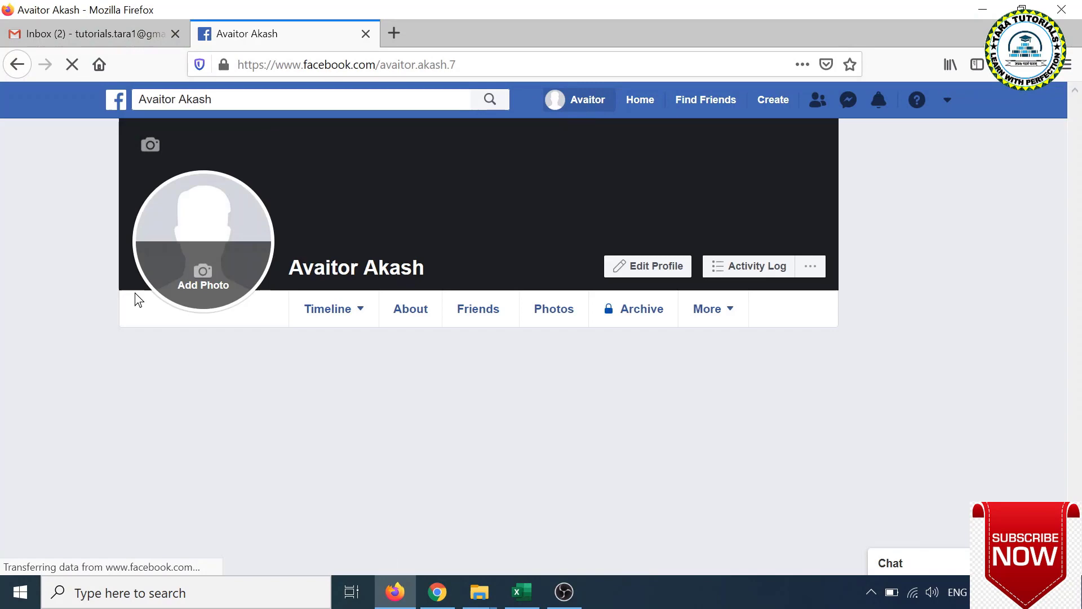
pyautogui.scroll(-2, 383, 257)
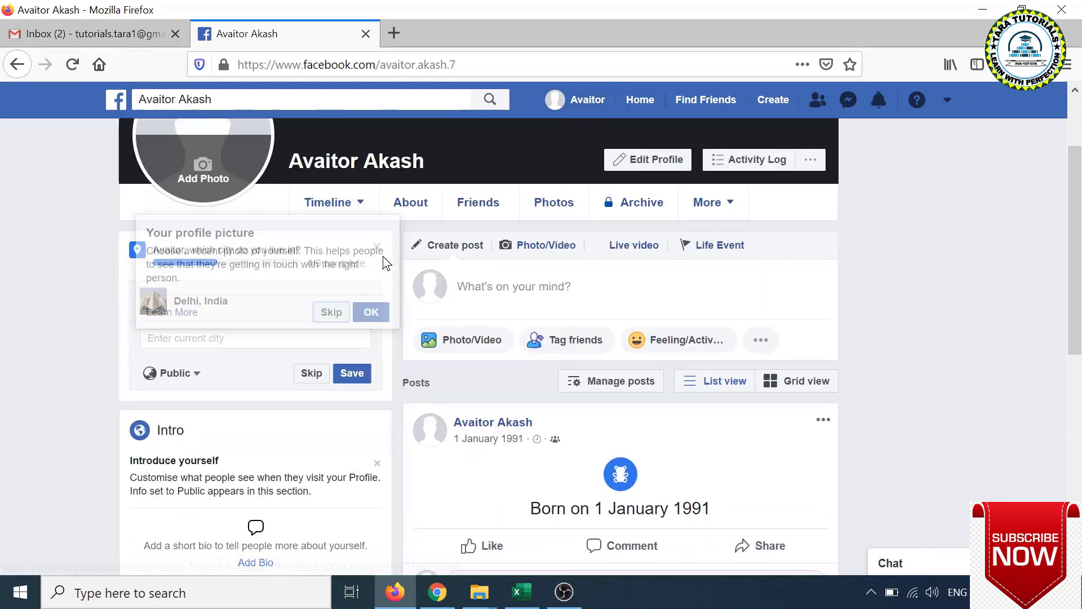
pyautogui.click(370, 313)
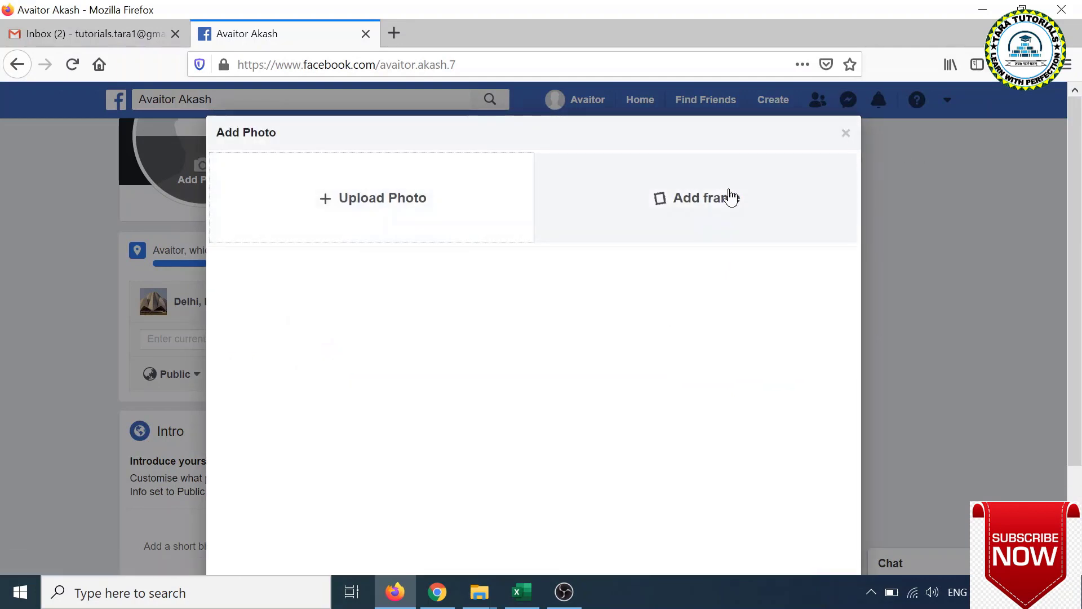
pyautogui.click(847, 136)
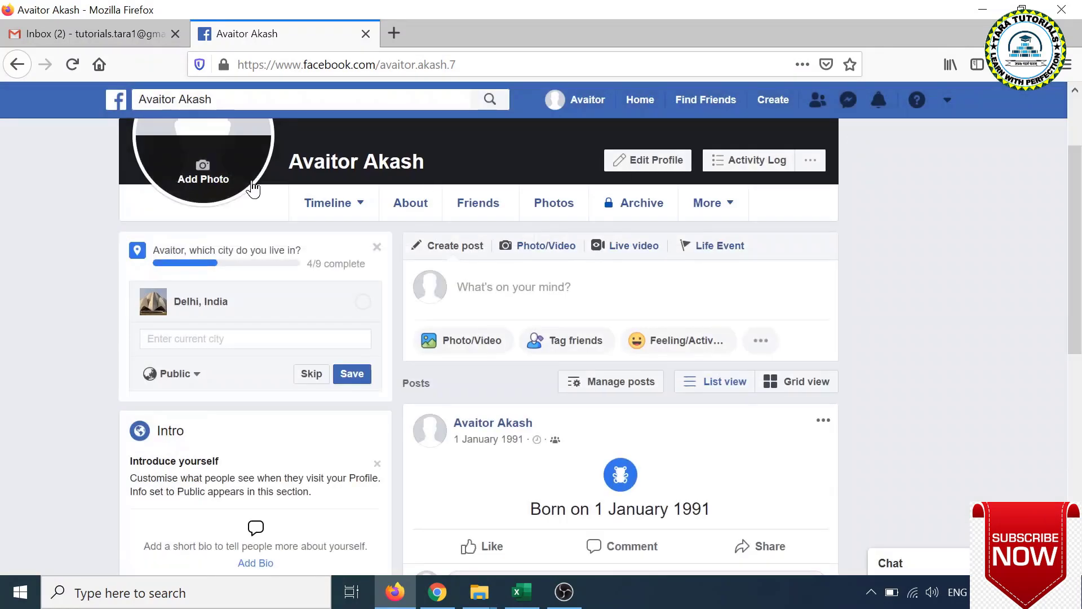
# Step: Reload the profile and dismiss the profile picture options again, leaving no photo
pyautogui.scroll(2, 373, 262)
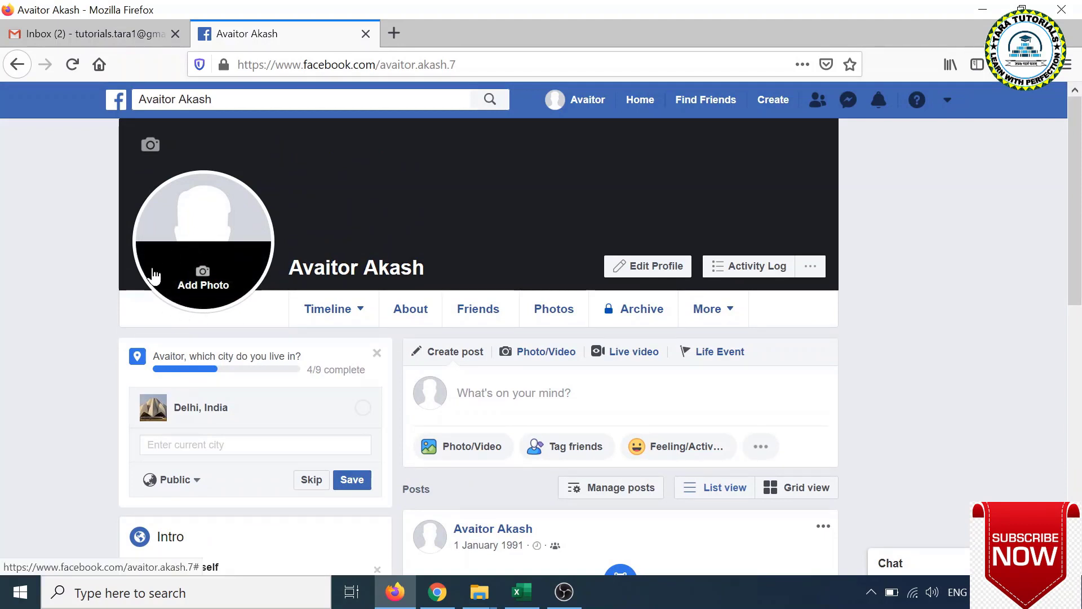
pyautogui.click(587, 105)
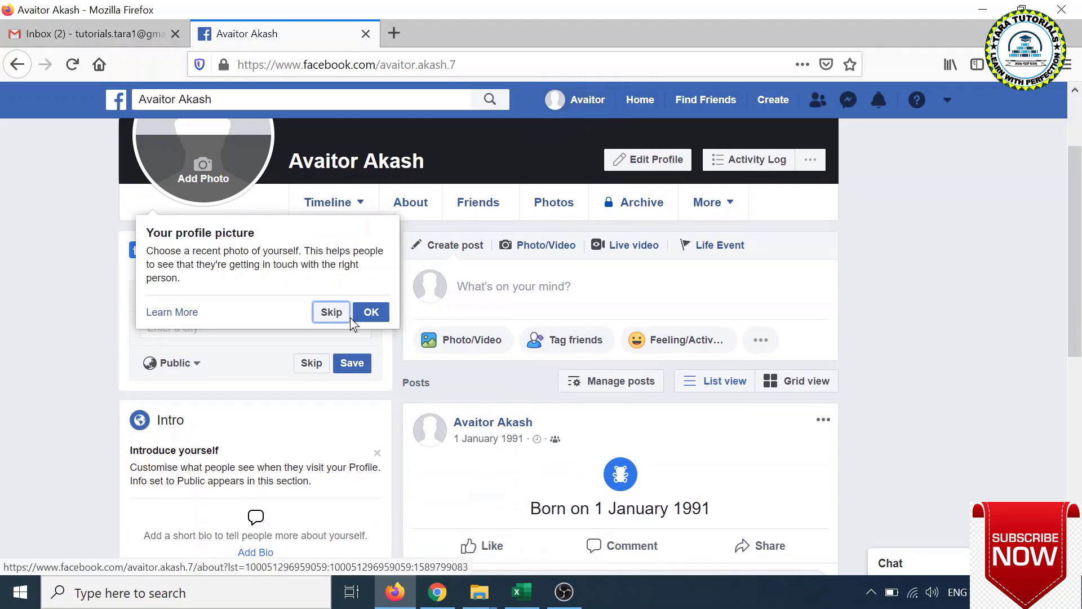
pyautogui.click(372, 313)
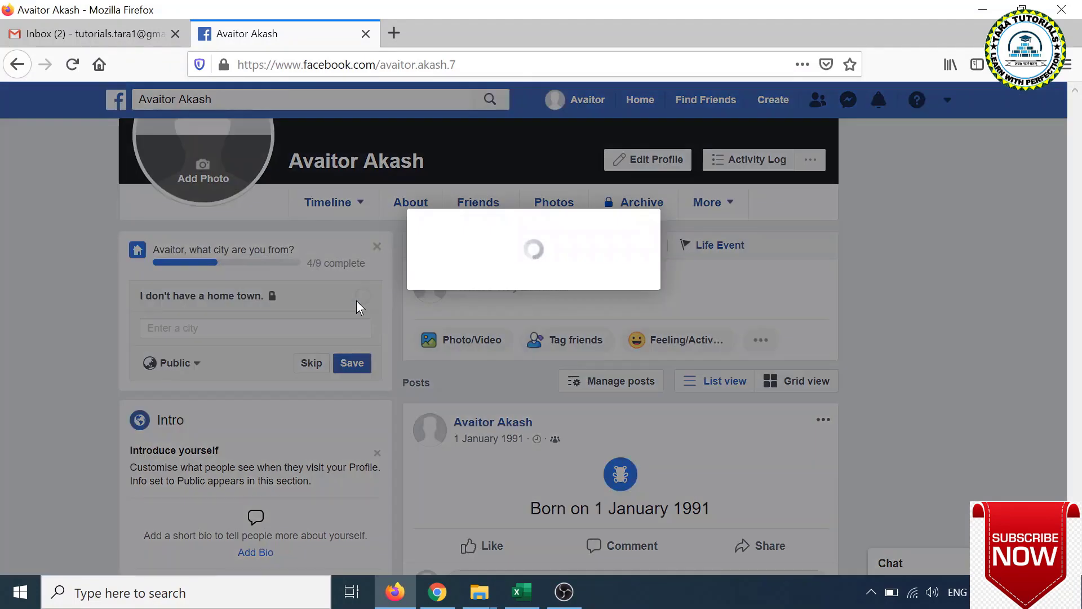
pyautogui.click(846, 136)
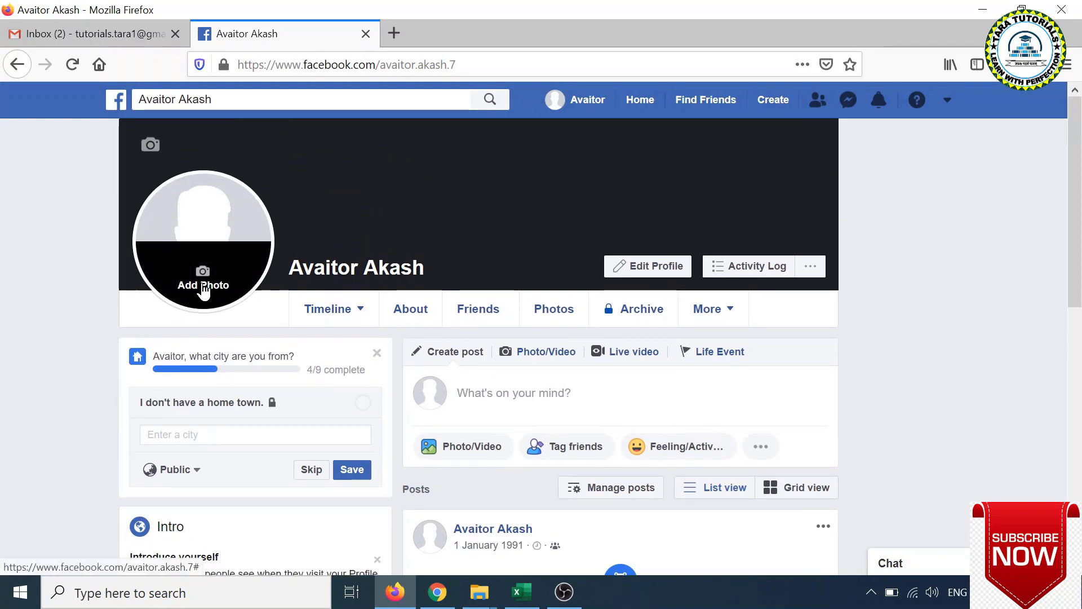
pyautogui.moveTo(204, 290); pyautogui.dragTo(218, 341)
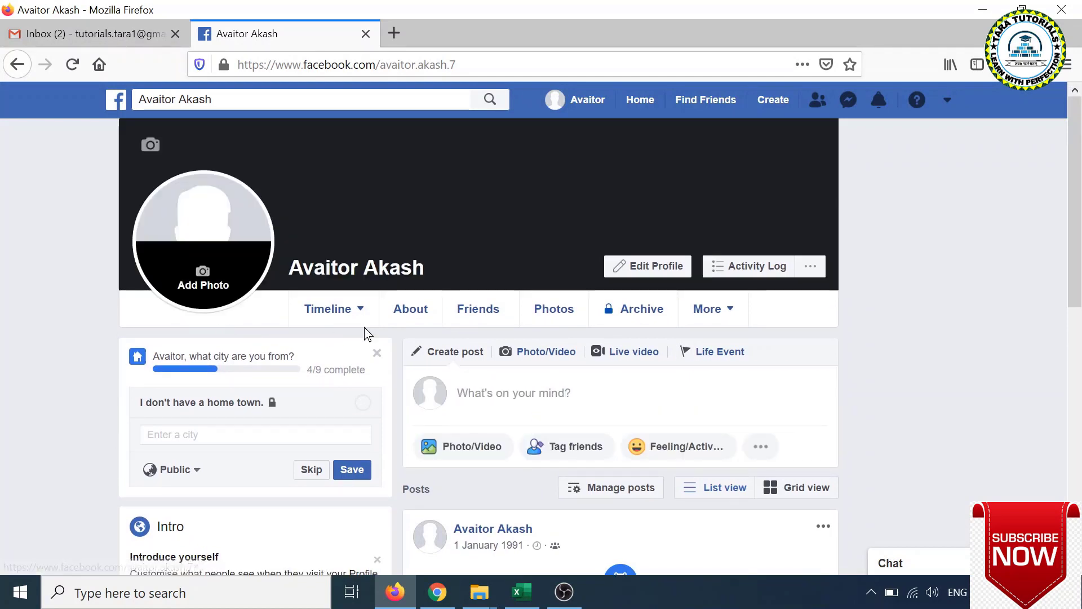
pyautogui.moveTo(663, 252)
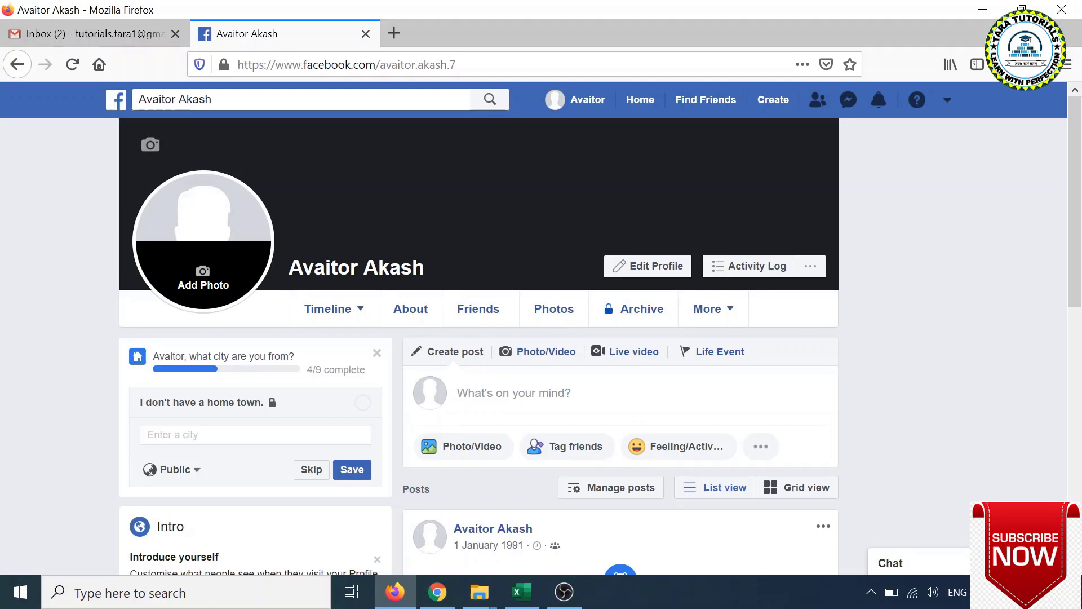
# Step: Show the profile's empty Friends list, then go to the Find Friends page
pyautogui.click(480, 314)
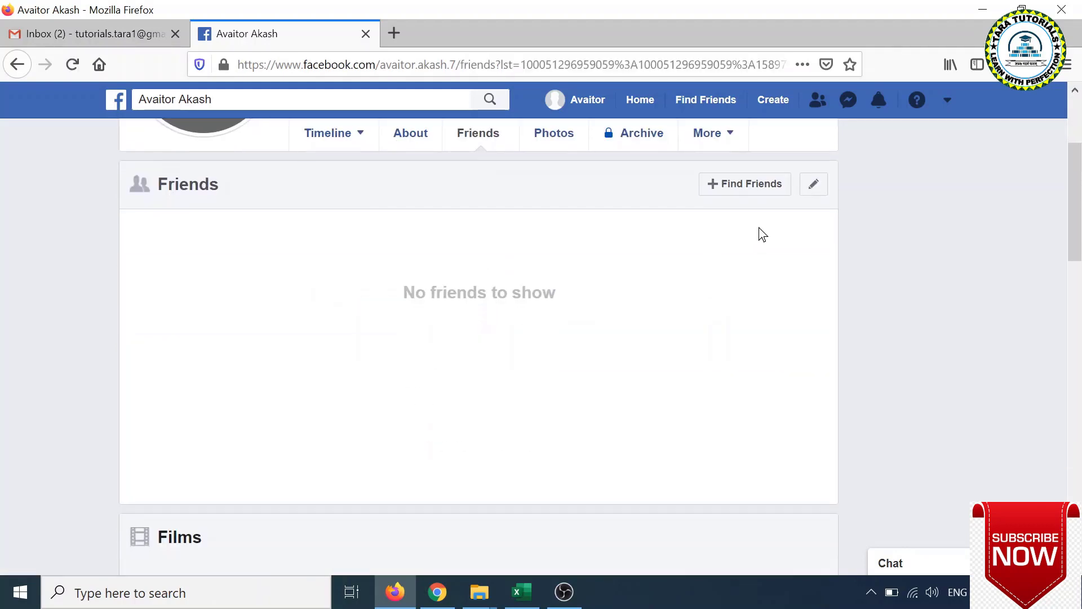
pyautogui.click(772, 189)
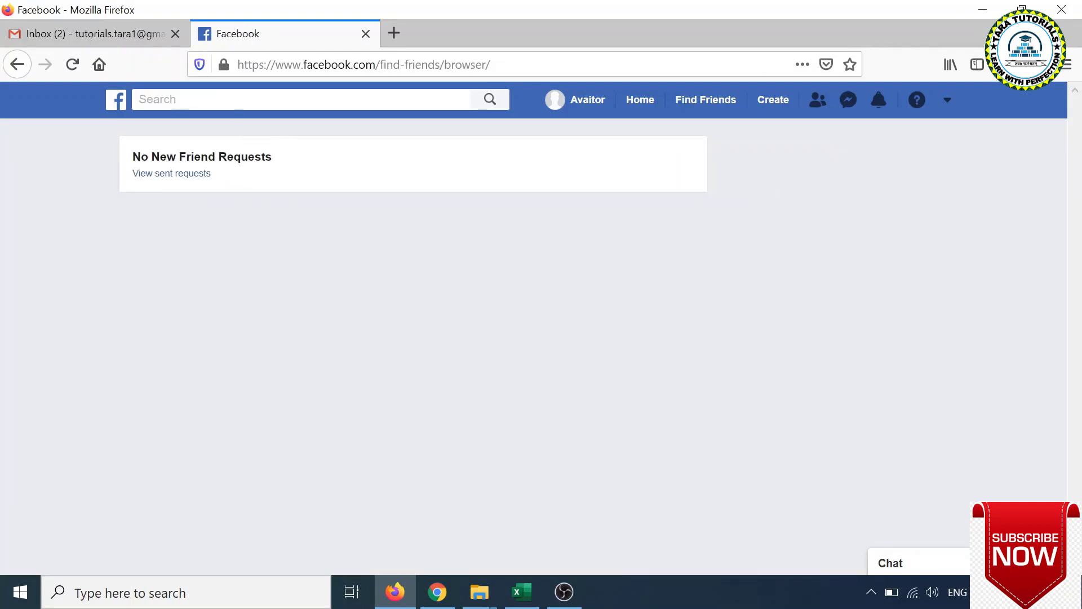
pyautogui.click(169, 99)
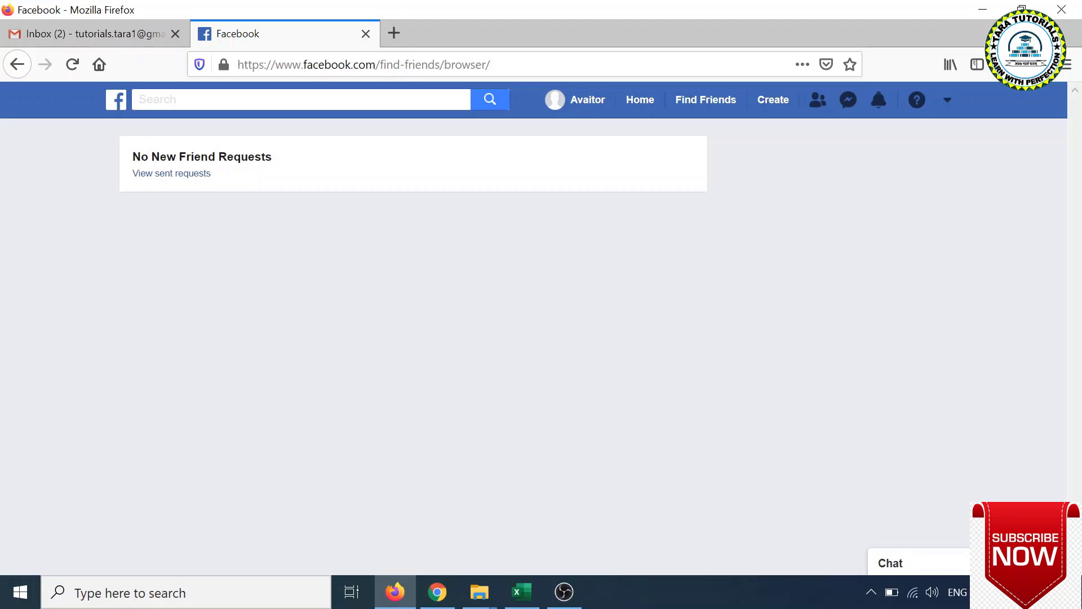
# Step: Go to the News Feed and choose Not Now on the Remember Password prompt
pyautogui.click(644, 100)
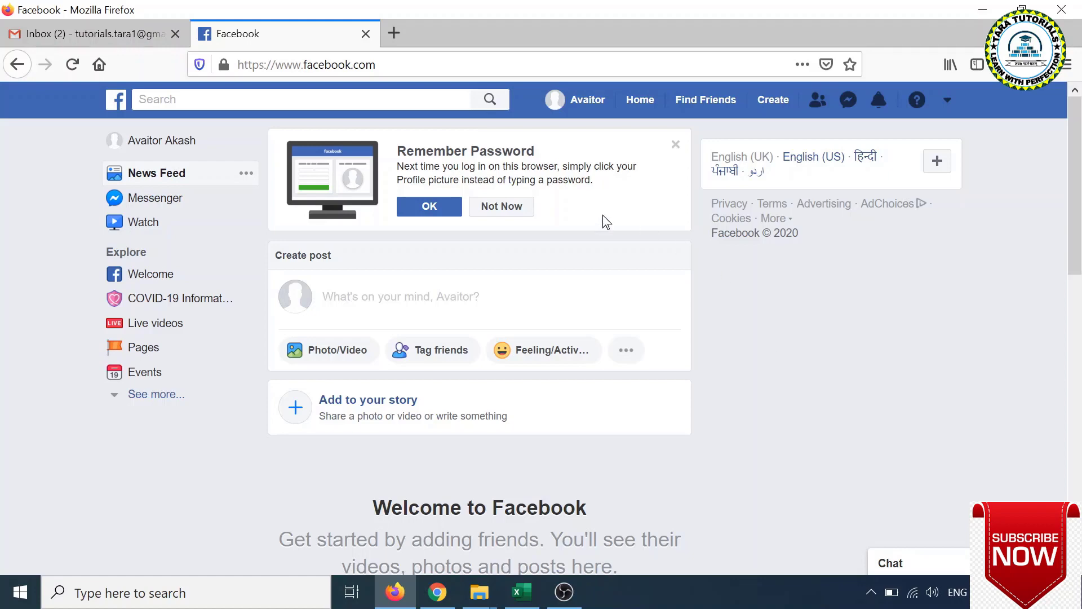
pyautogui.click(520, 206)
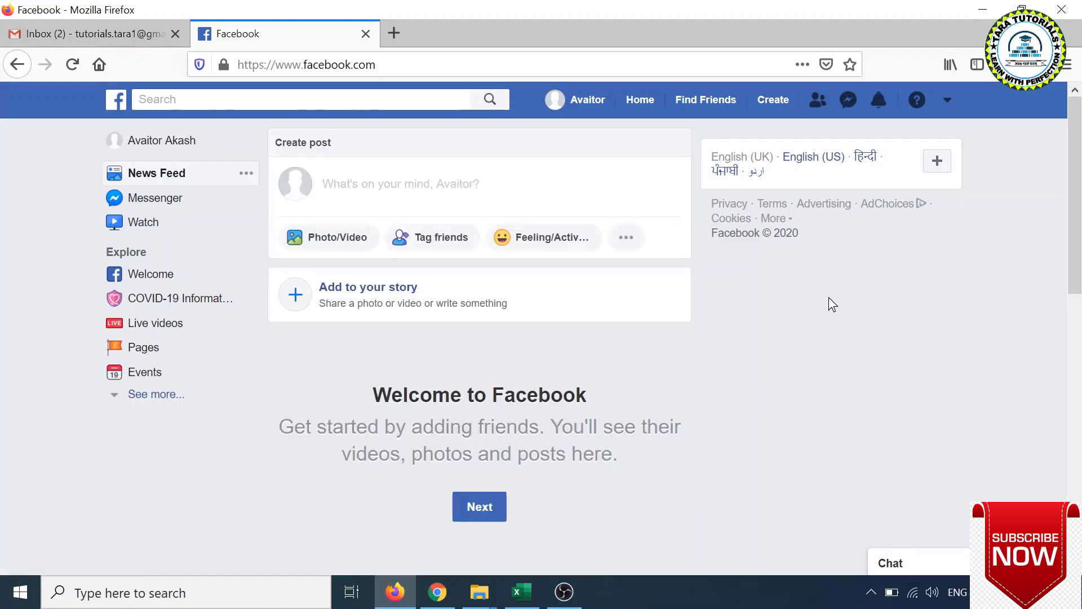